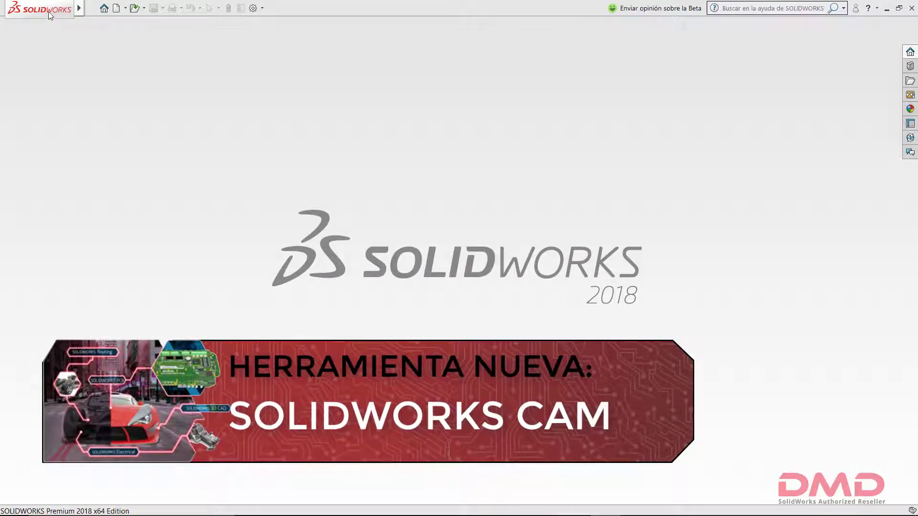
Enable the SOLIDWORKS CAM 2018 add-in both now and at startup via Complementos.
{"action": "left_click", "coordinate": [98, 8]}
{"action": "mouse_move", "coordinate": [154, 8]}
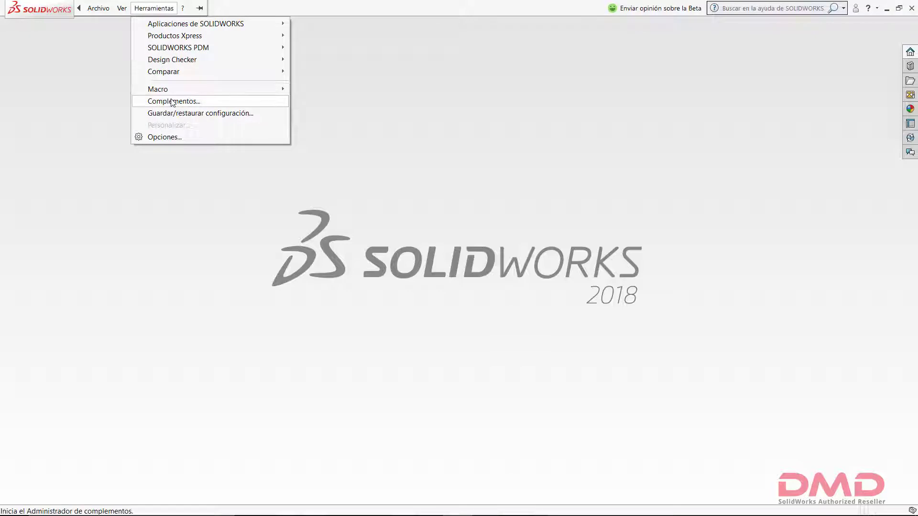
{"action": "left_click", "coordinate": [170, 101]}
{"action": "scroll", "coordinate": [303, 242], "scroll_direction": "down", "scroll_amount": 2}
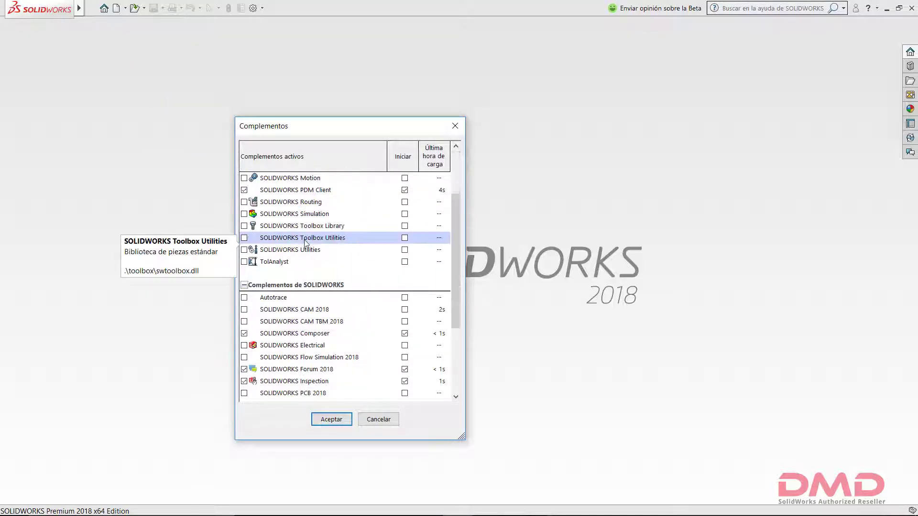
{"action": "left_click", "coordinate": [245, 309]}
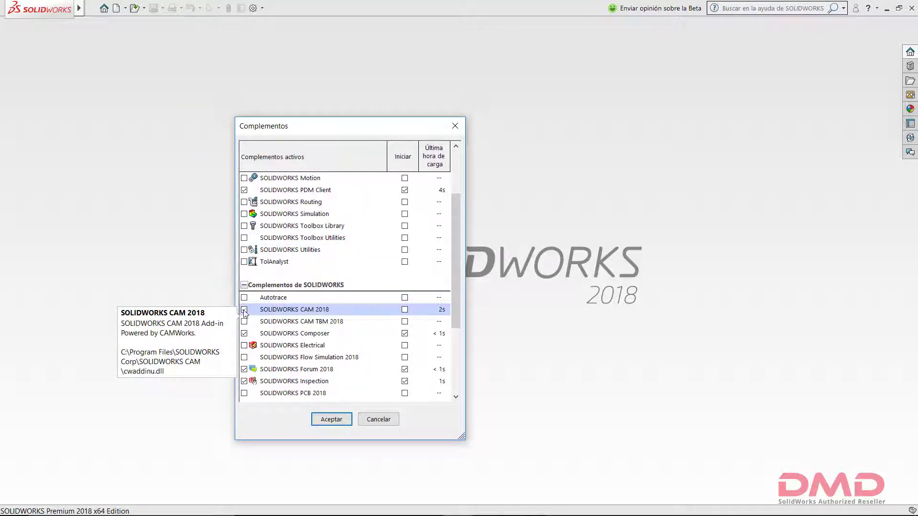
{"action": "left_click", "coordinate": [405, 310]}
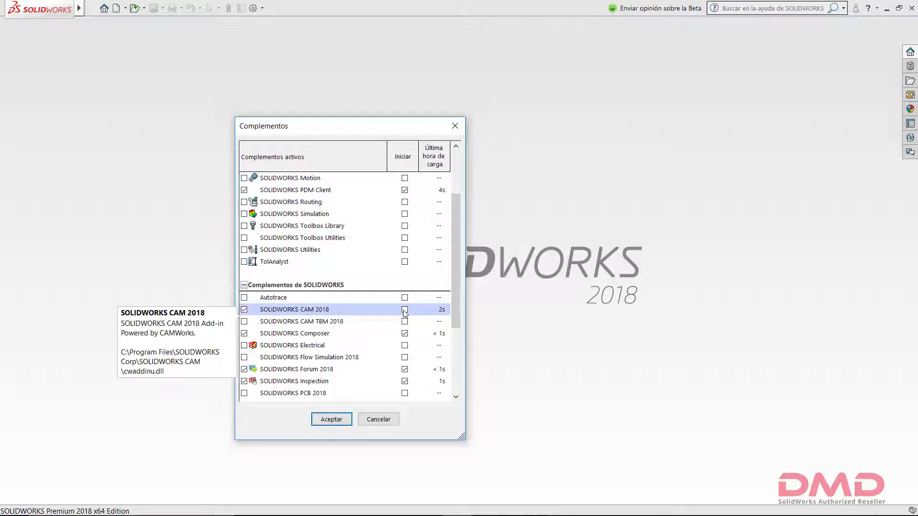
{"action": "left_click", "coordinate": [332, 420]}
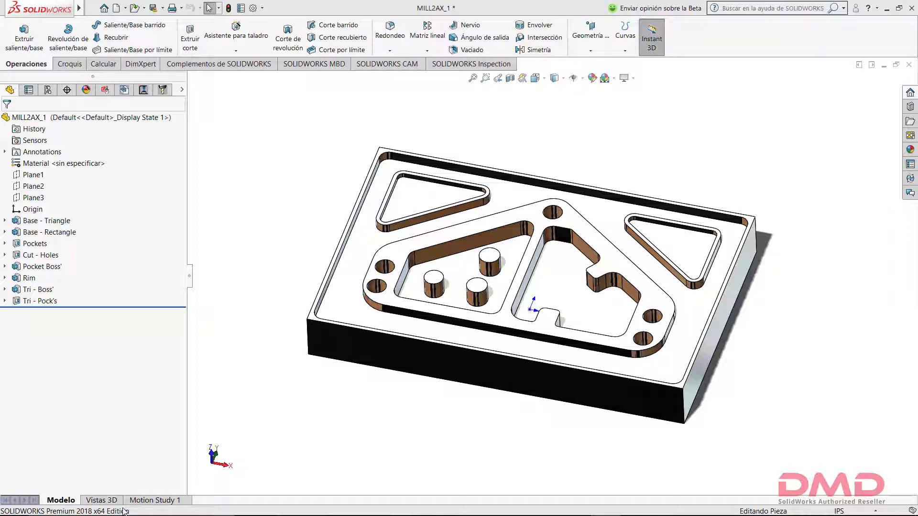
Show the CAM NC Manager tree, the T01–T16 tool crib, and the SOLIDWORKS CAM commands.
{"action": "left_click", "coordinate": [124, 91]}
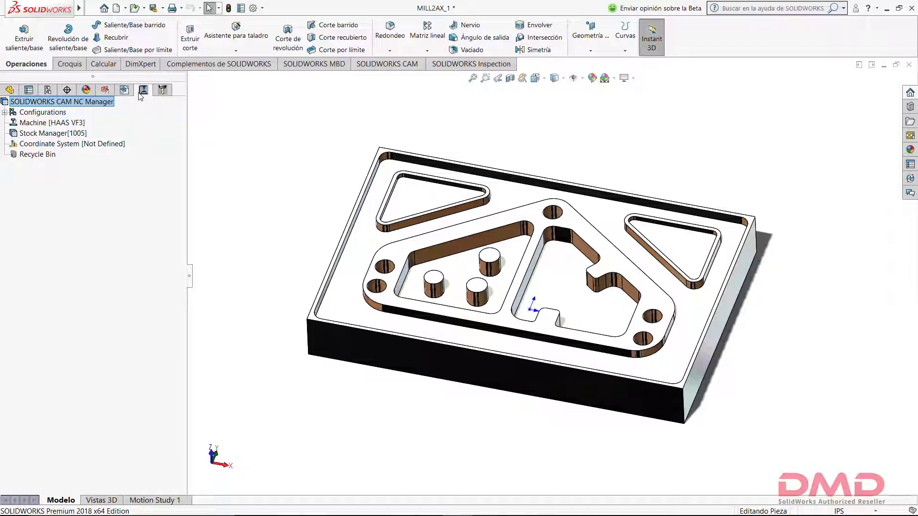
{"action": "left_click", "coordinate": [163, 91]}
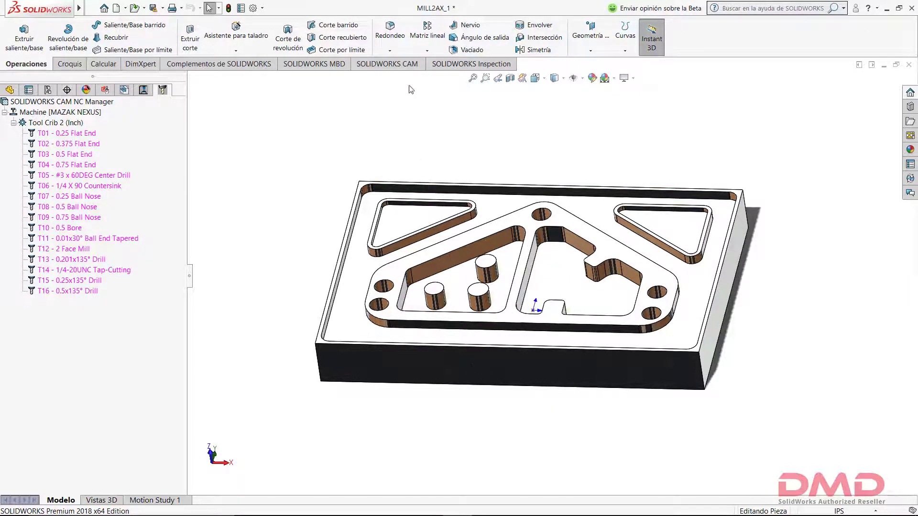
{"action": "left_click", "coordinate": [406, 66]}
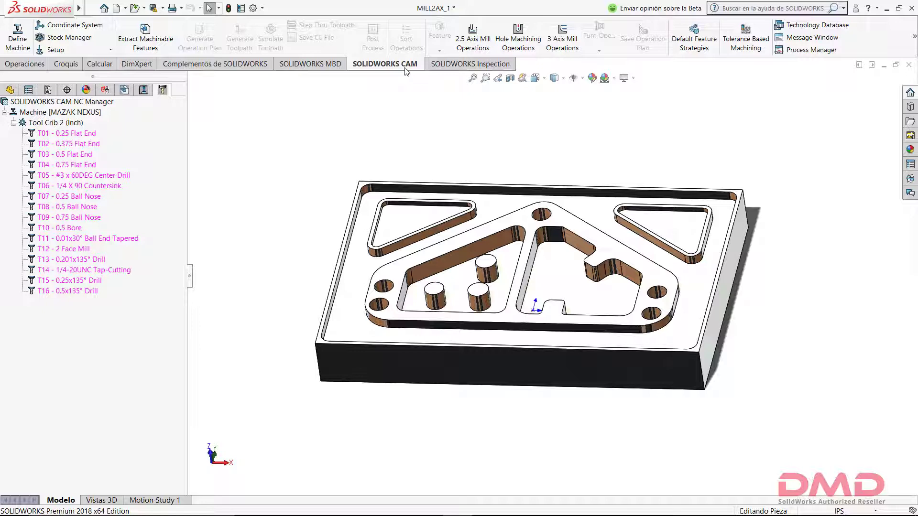
In Define Machine, pick the HAAS VF3 mill from the available machines list.
{"action": "left_click", "coordinate": [26, 44]}
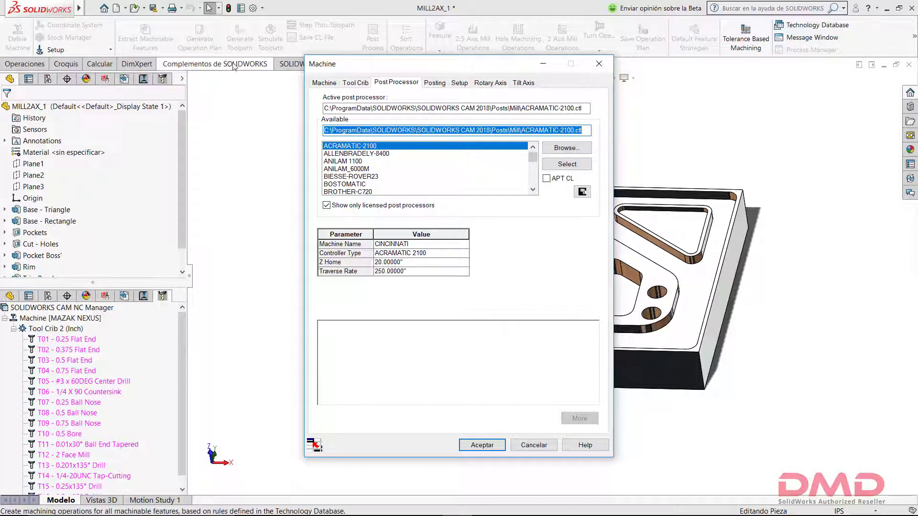
{"action": "left_click", "coordinate": [324, 82]}
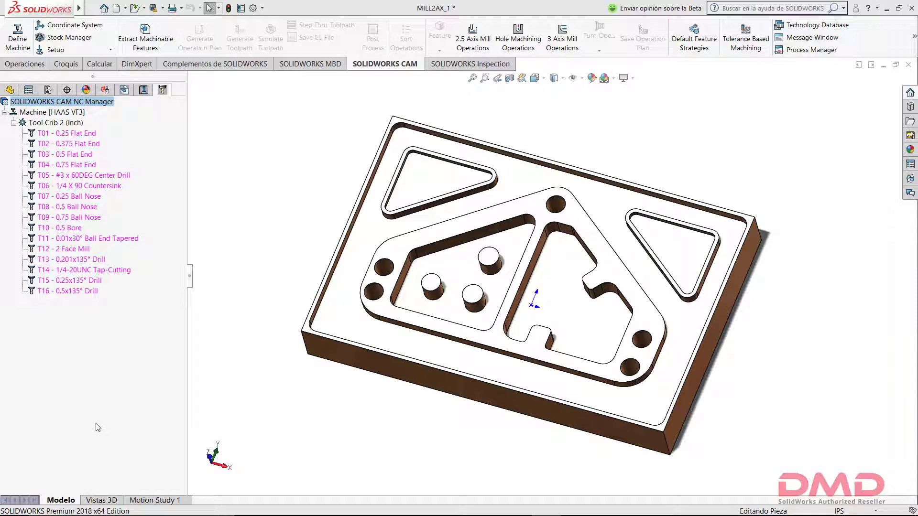
In Stock Manager, choose 4140 from the stock material list.
{"action": "left_click", "coordinate": [79, 44]}
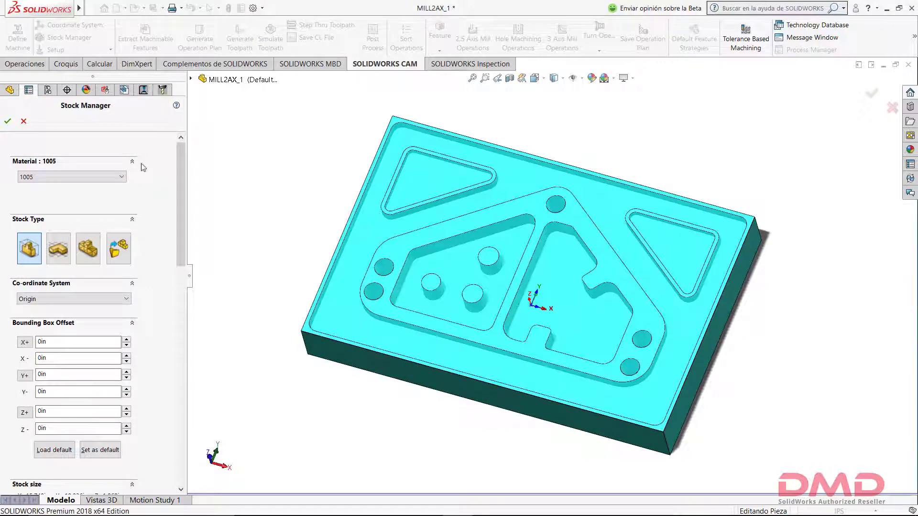
{"action": "left_click", "coordinate": [122, 177]}
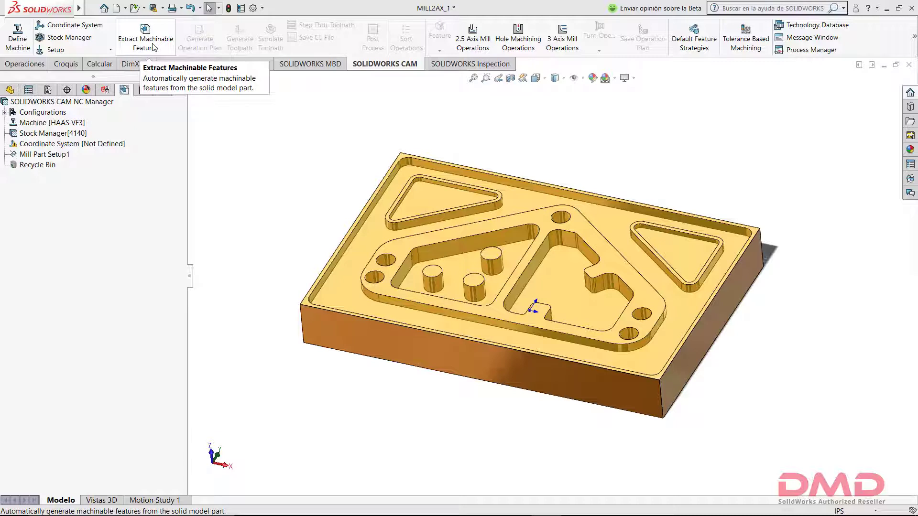
Extract the pockets and hole group as machinable features and generate their operation plan.
{"action": "left_click", "coordinate": [153, 47]}
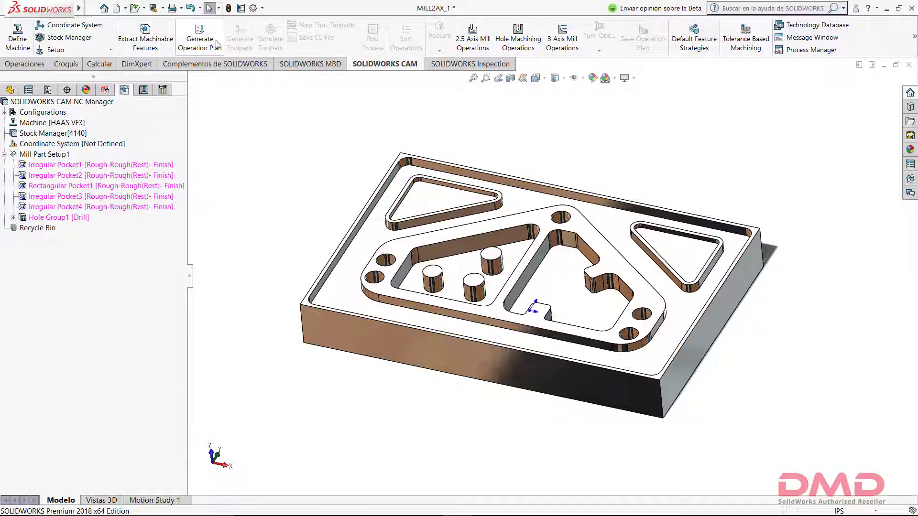
{"action": "left_click", "coordinate": [200, 44]}
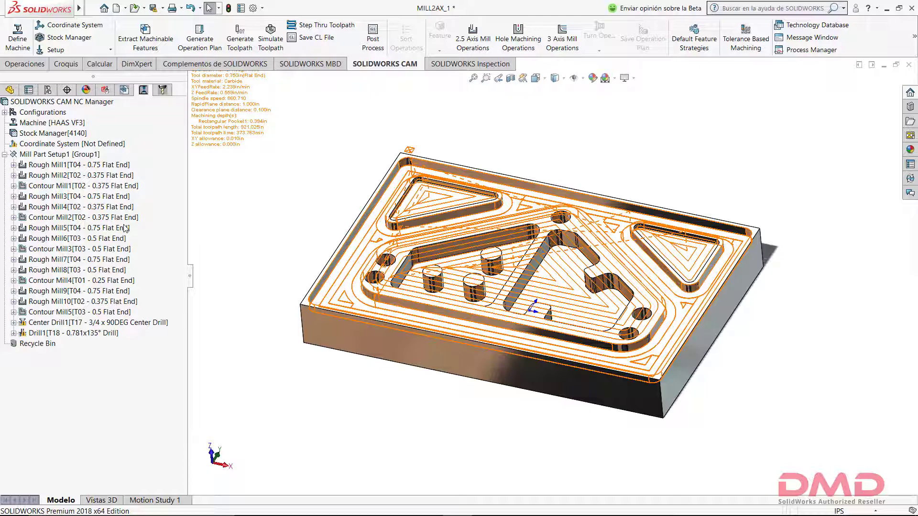
Run the toolpath cutting simulation and turn on Show Difference against the part.
{"action": "left_click", "coordinate": [276, 51]}
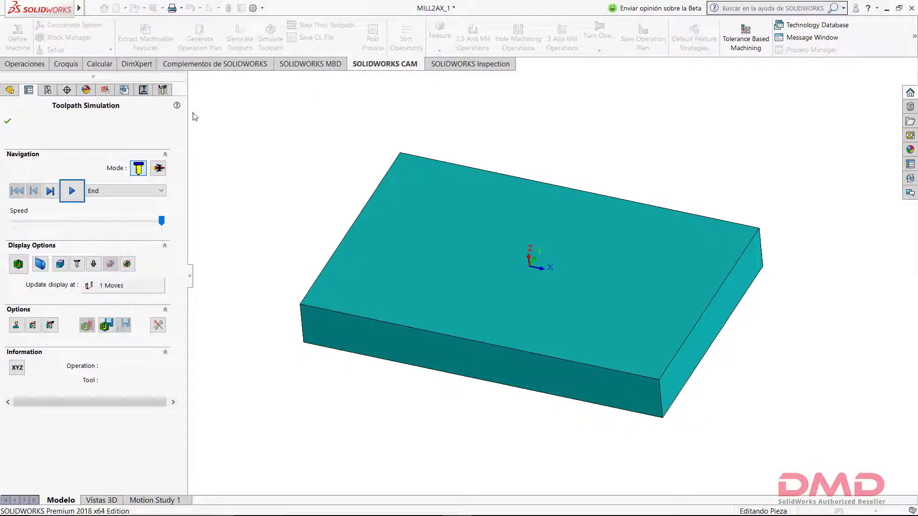
{"action": "left_click", "coordinate": [78, 196]}
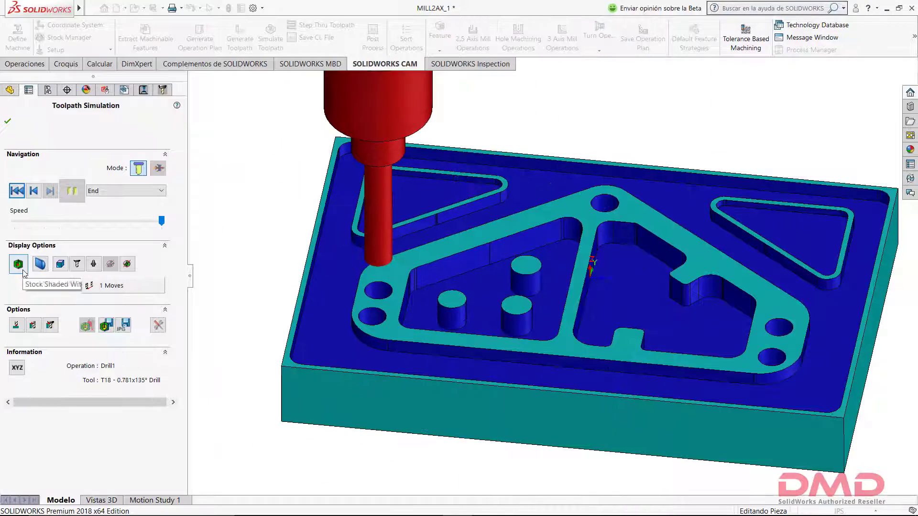
{"action": "left_click", "coordinate": [23, 270]}
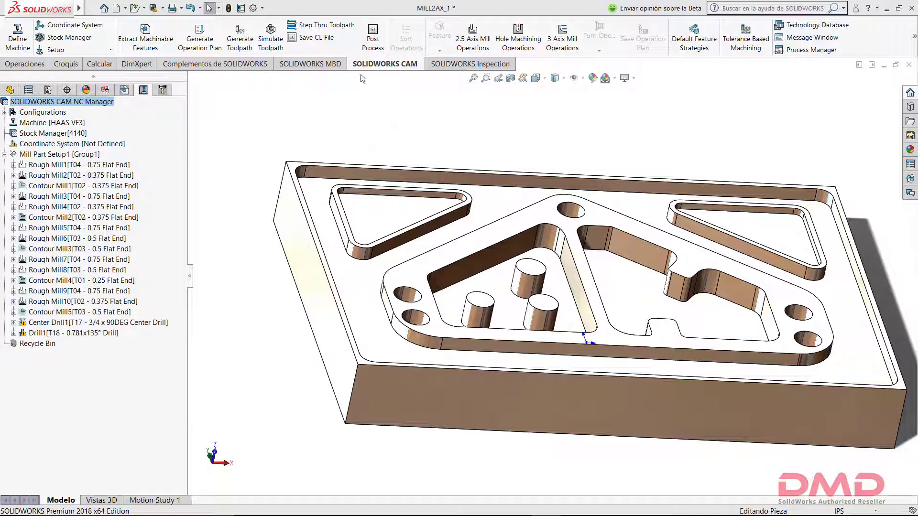
Post-process the toolpaths to MILL2AX_1a on the desktop and open the resulting NC code.
{"action": "left_click", "coordinate": [368, 50]}
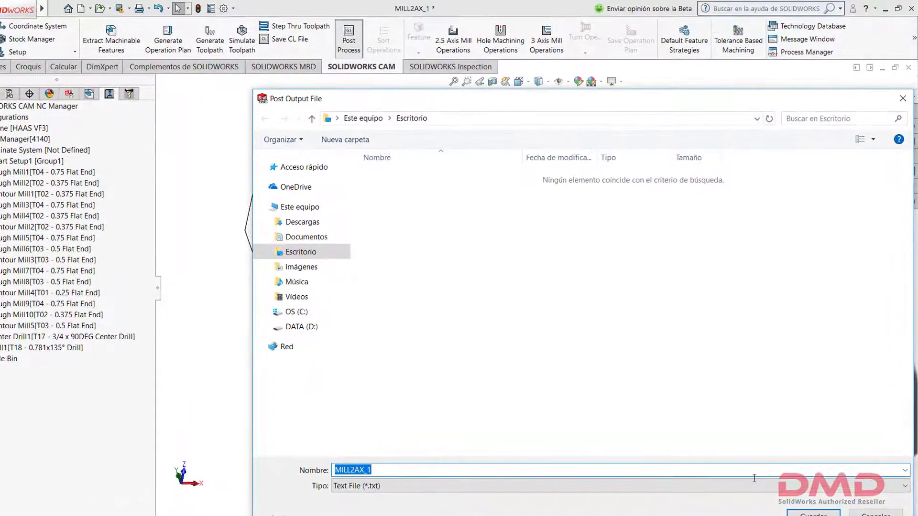
{"action": "left_click", "coordinate": [695, 467]}
{"action": "type", "text": "a"}
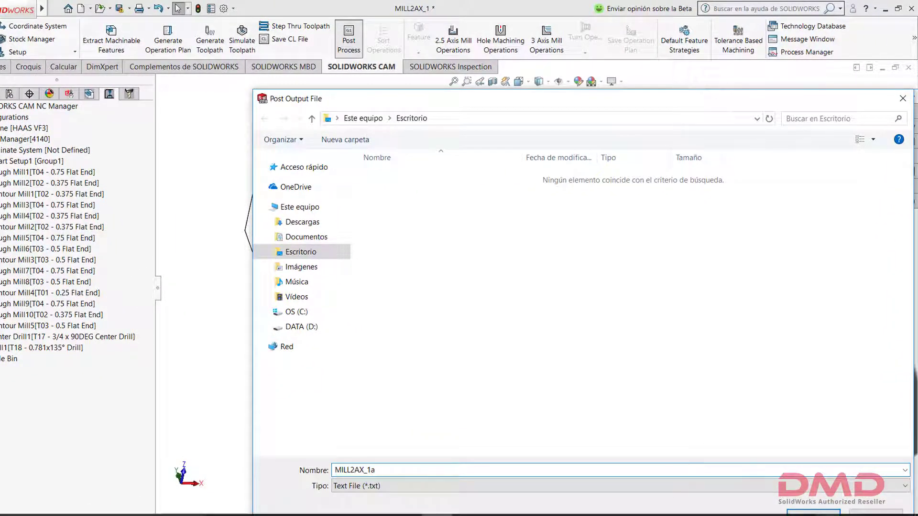
{"action": "left_click", "coordinate": [813, 514]}
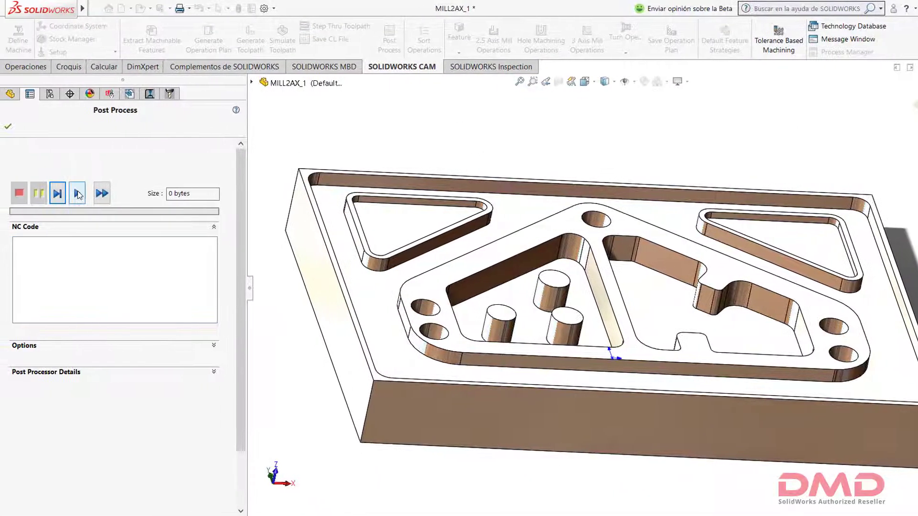
{"action": "left_click", "coordinate": [78, 194]}
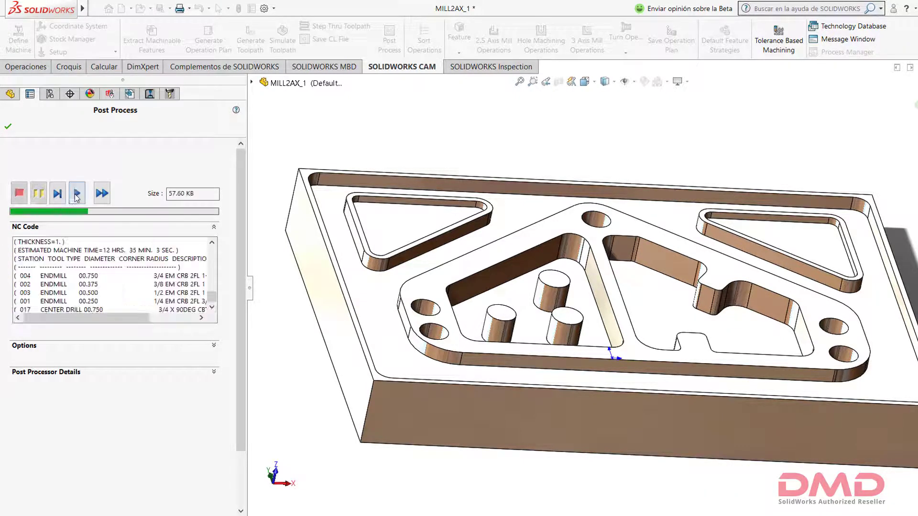
{"action": "left_click", "coordinate": [8, 128]}
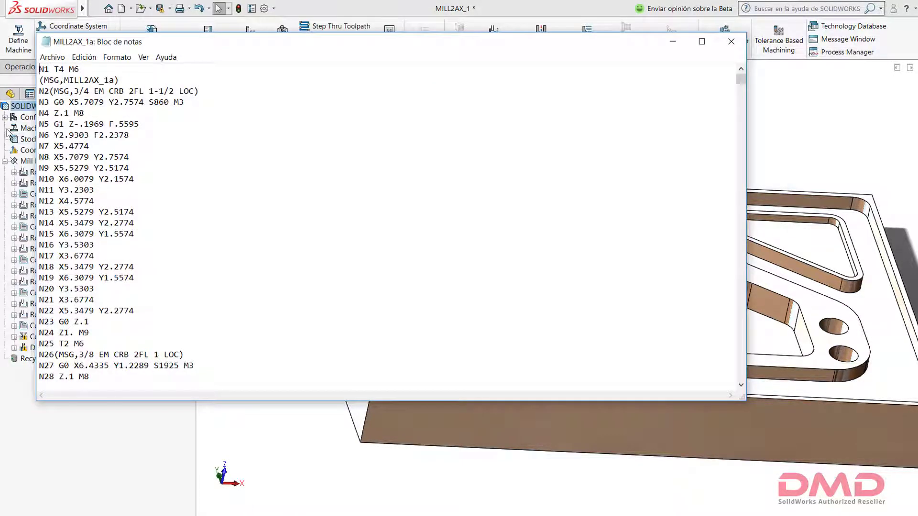